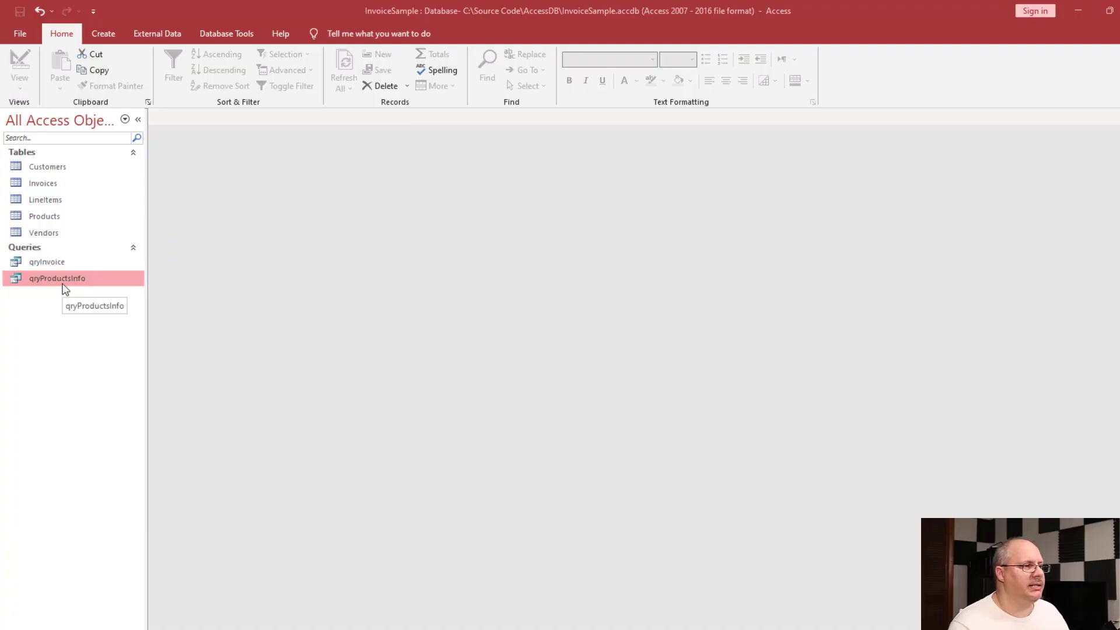
Step: Open qryProductsInfo in Design View and set the Discontinued column's criterion to False
double_click(65, 283)
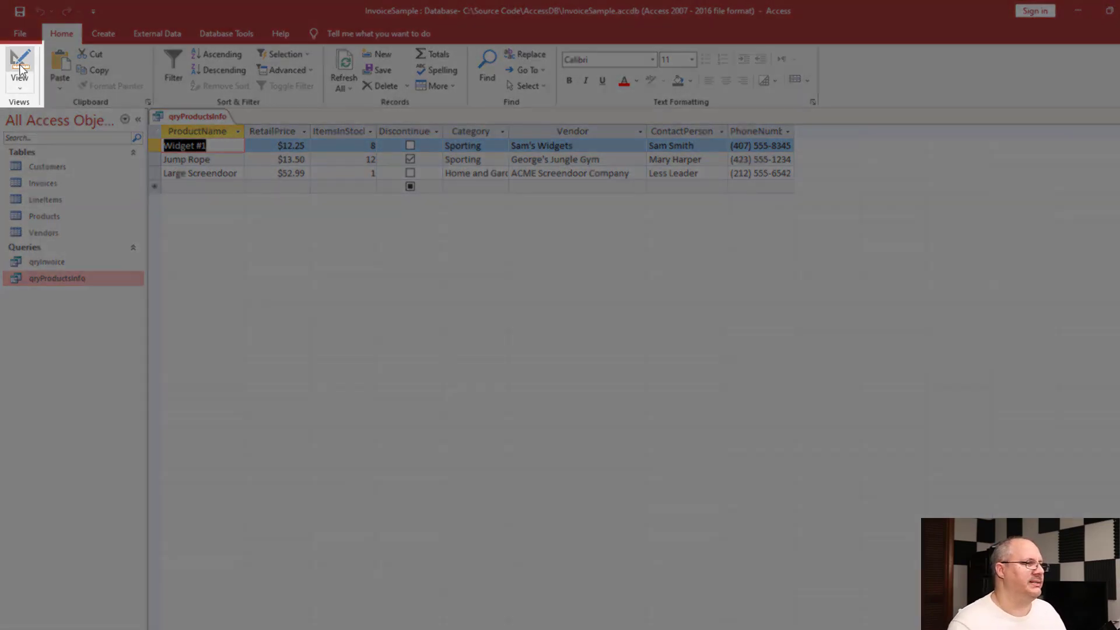
left_click(20, 65)
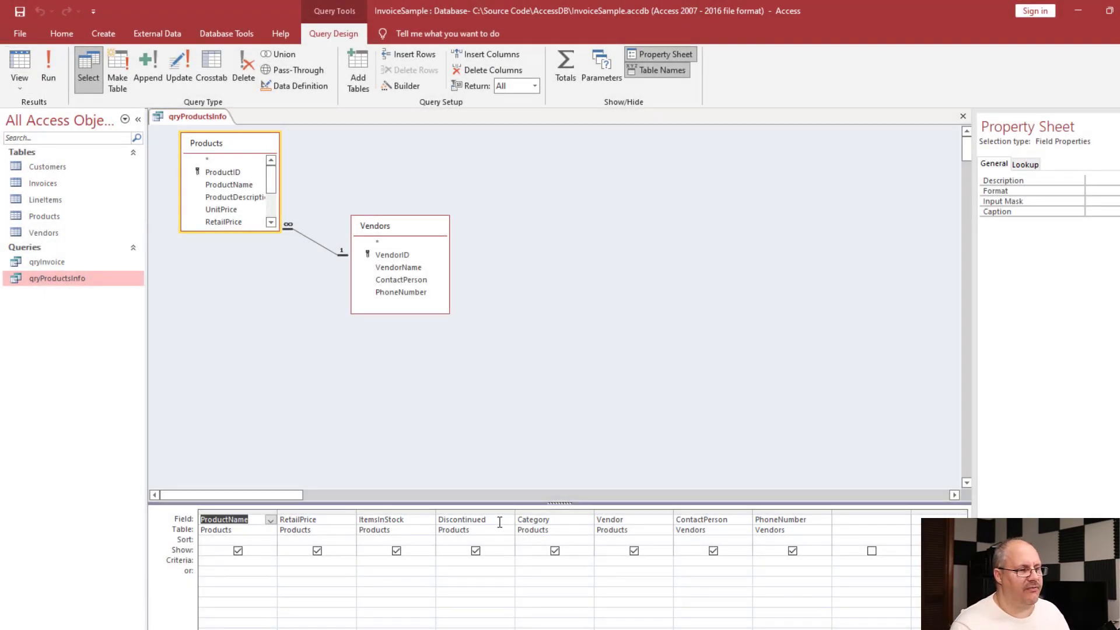
left_click(495, 512)
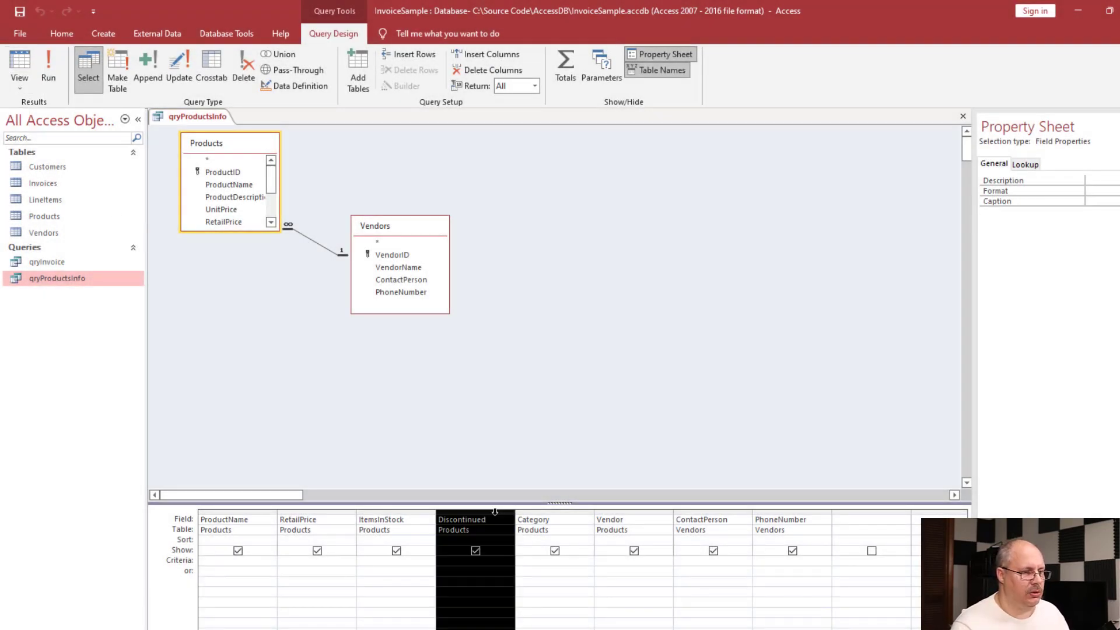
left_click(474, 561)
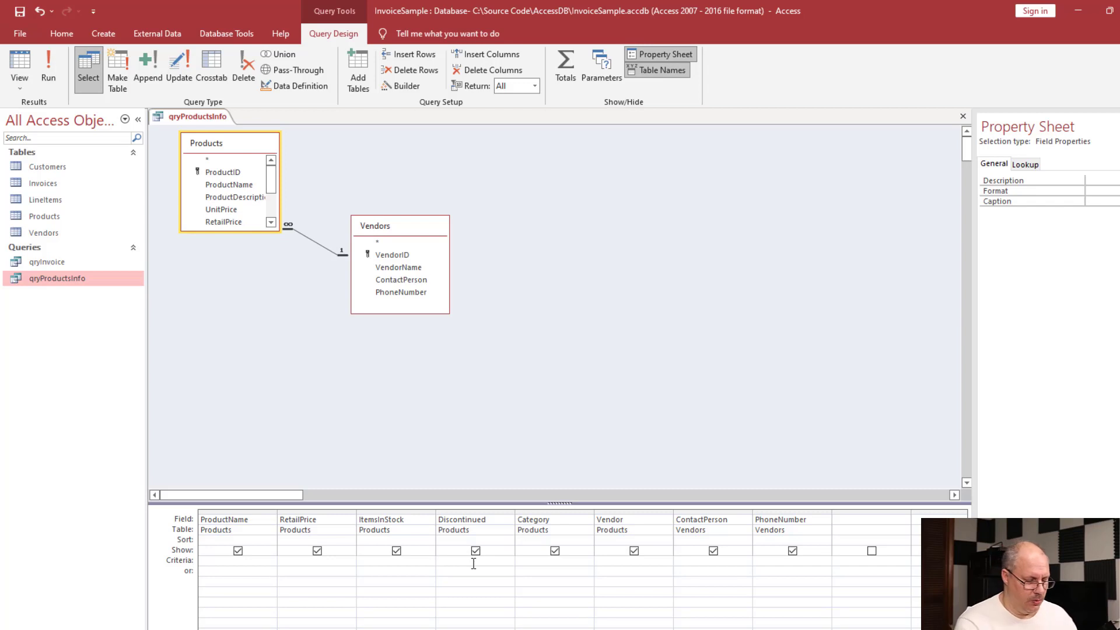
type("False")
key("Tab")
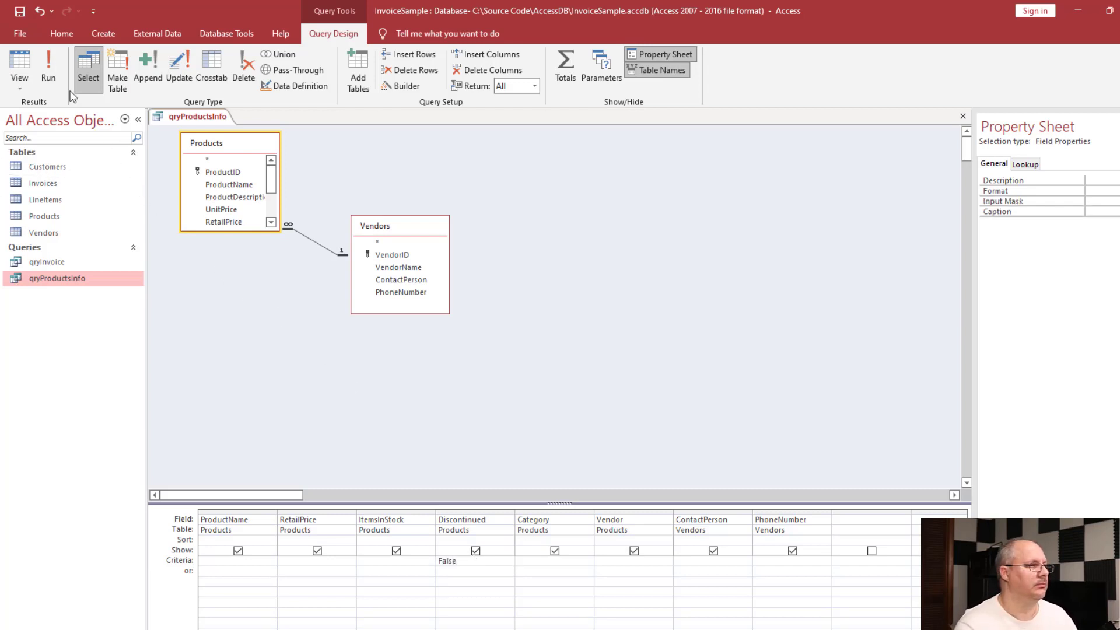
Step: Run qryProductsInfo to show only Widget #1 and Large Screendoor, the two non-discontinued products
left_click(19, 61)
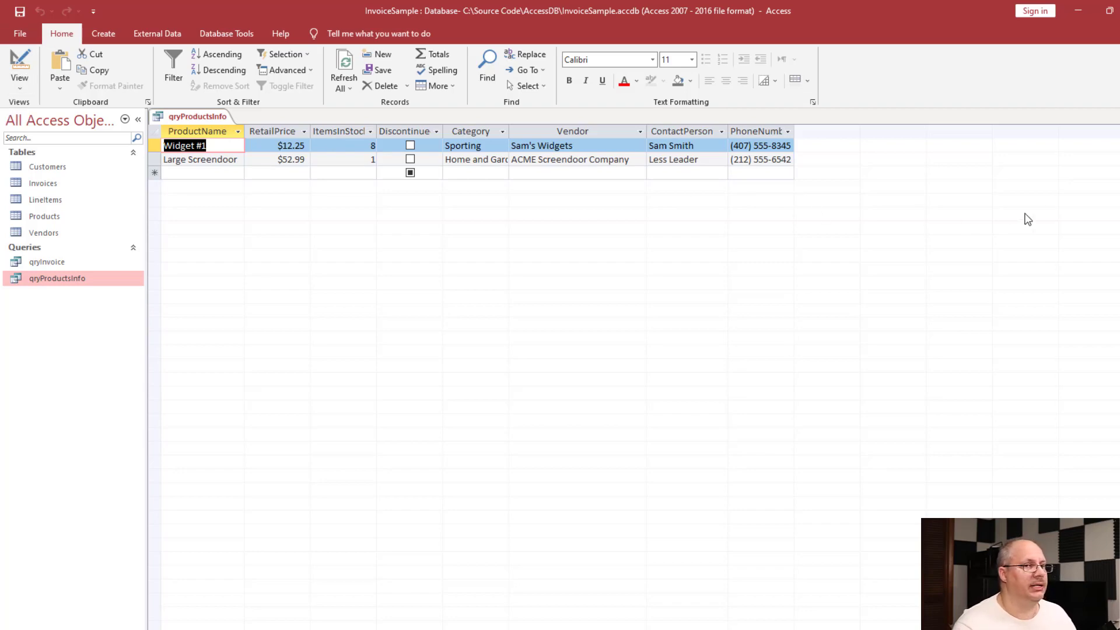
Step: Close qryProductsInfo and start a new query design based on the Customers table
key("ctrl+w")
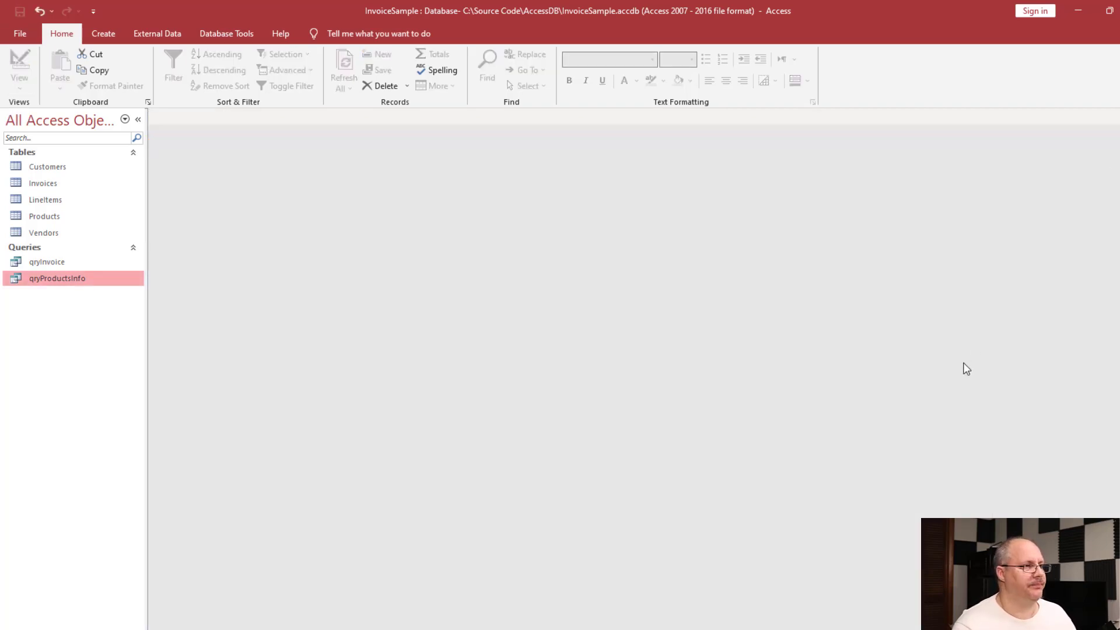
left_click(110, 40)
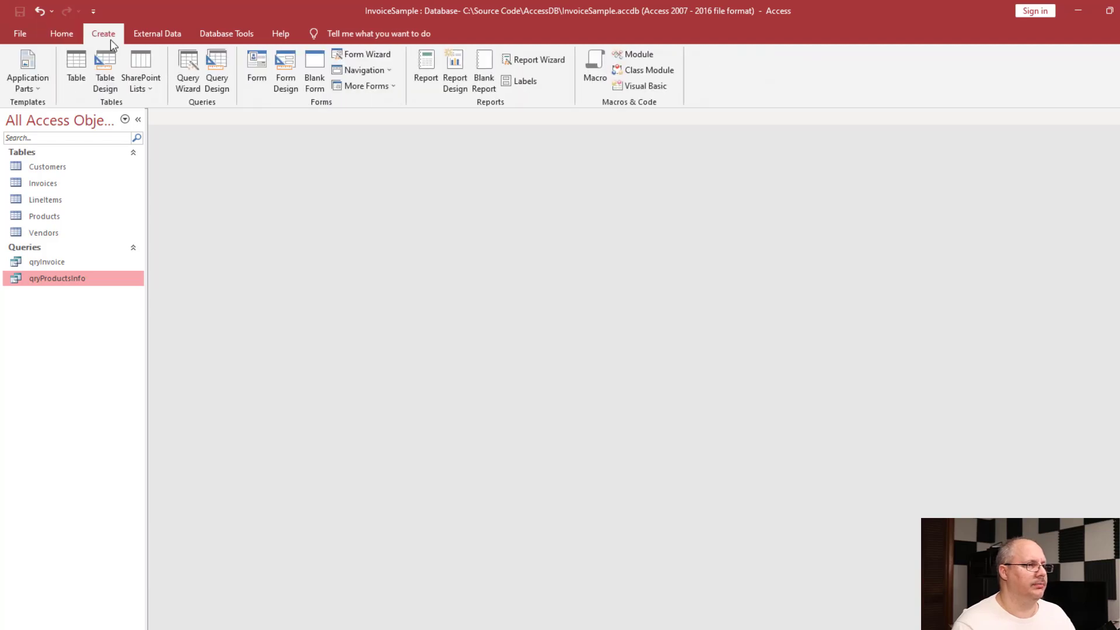
left_click(217, 76)
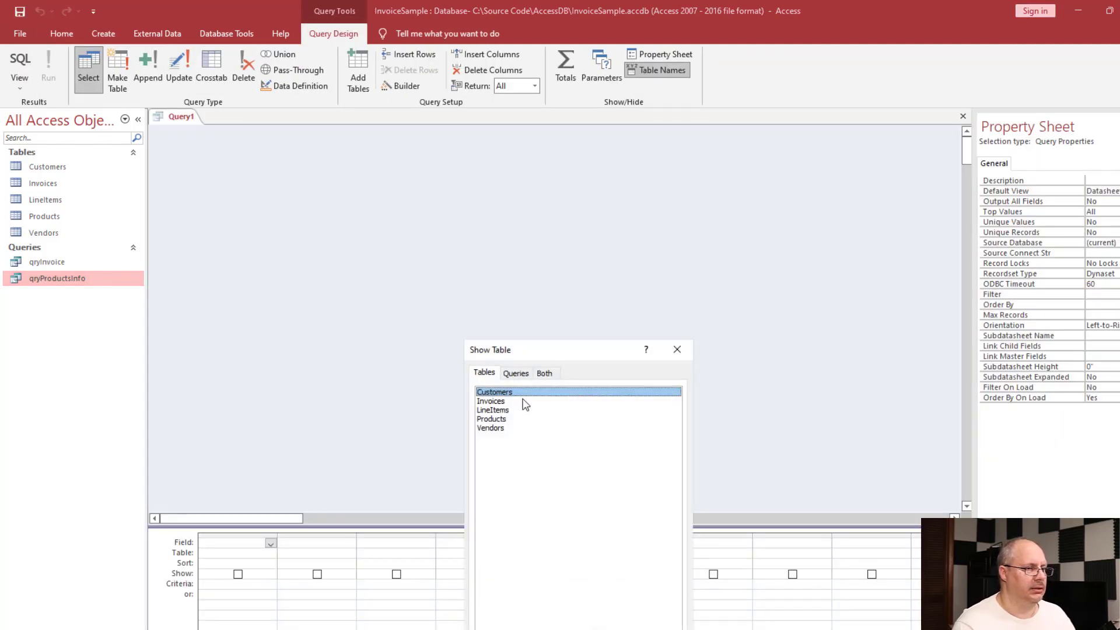
double_click(520, 392)
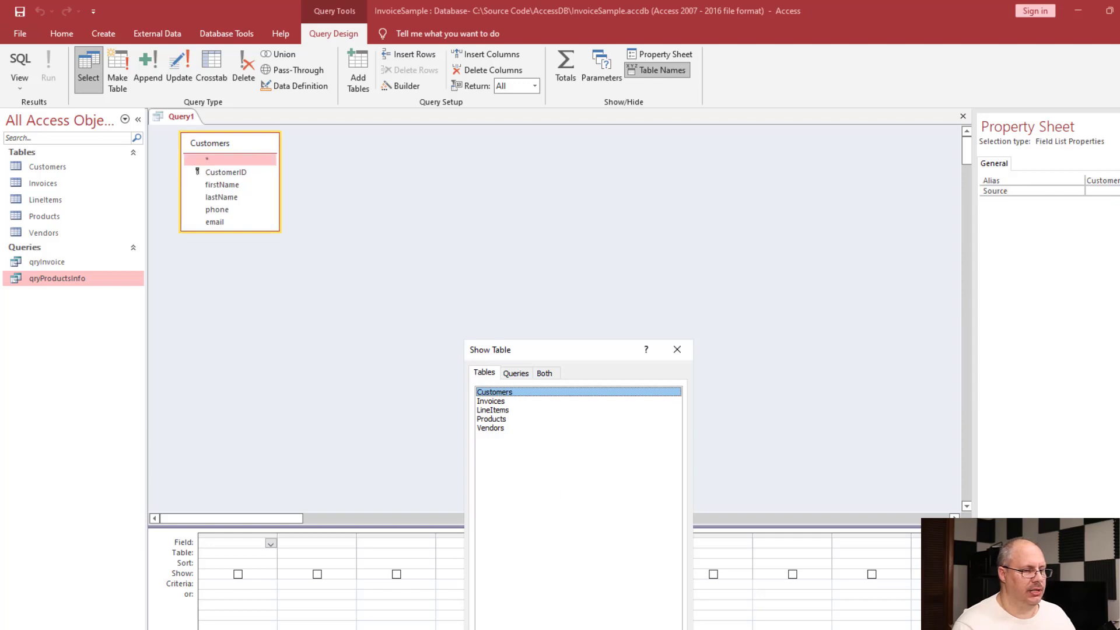
left_click(665, 617)
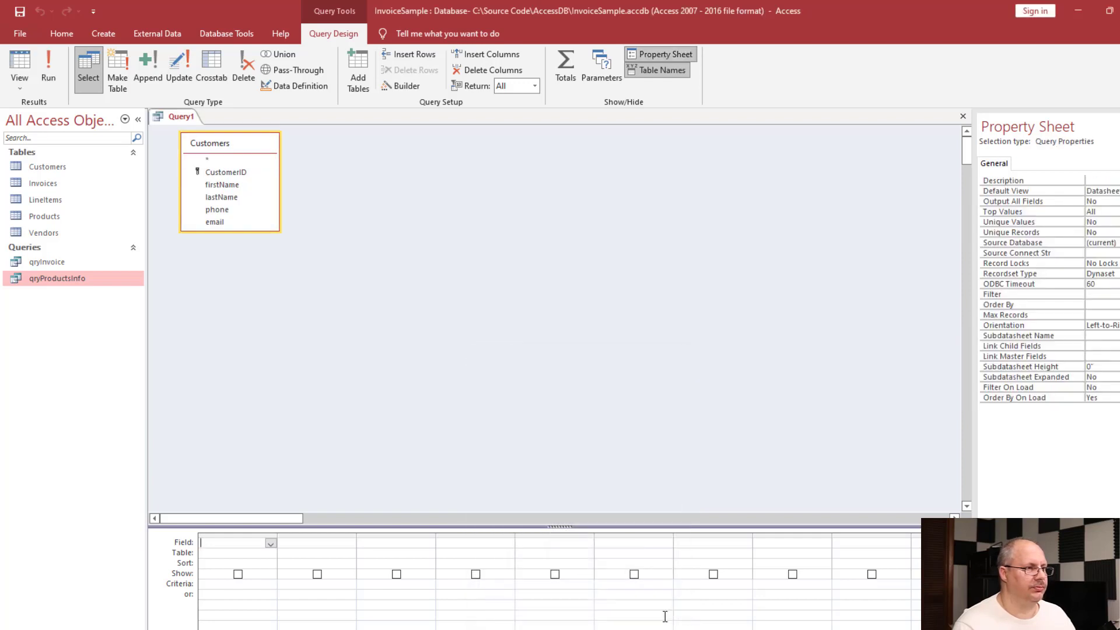
Step: Add the firstName, lastName, phone and email fields to the query grid
double_click(262, 187)
double_click(254, 196)
double_click(255, 210)
double_click(246, 223)
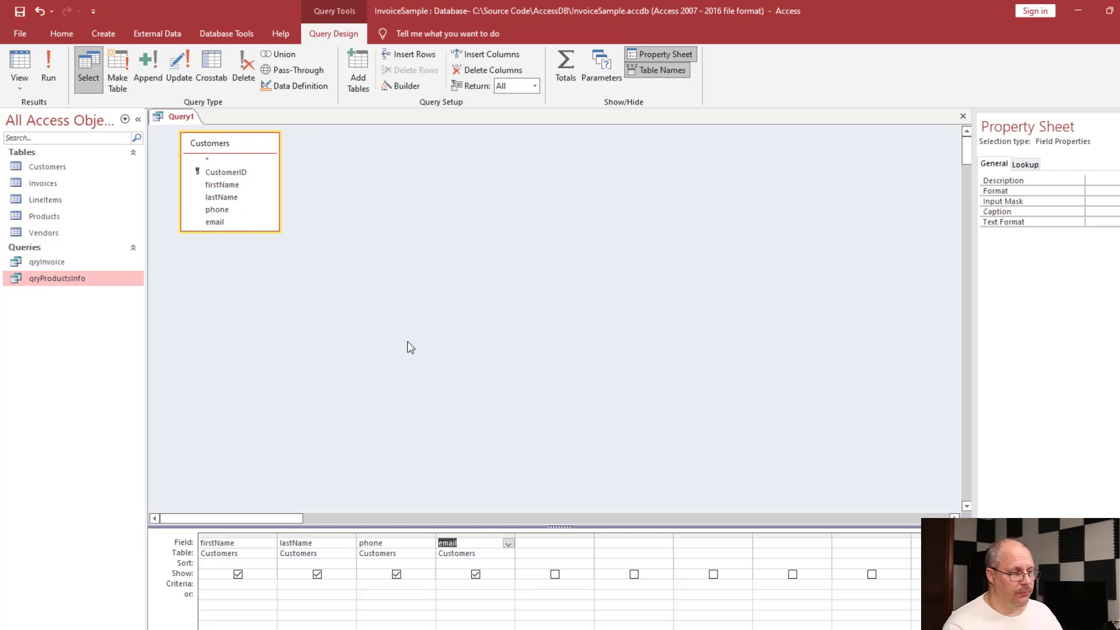
Step: Enter a customer's first name as the criterion in the firstName column
left_click(262, 586)
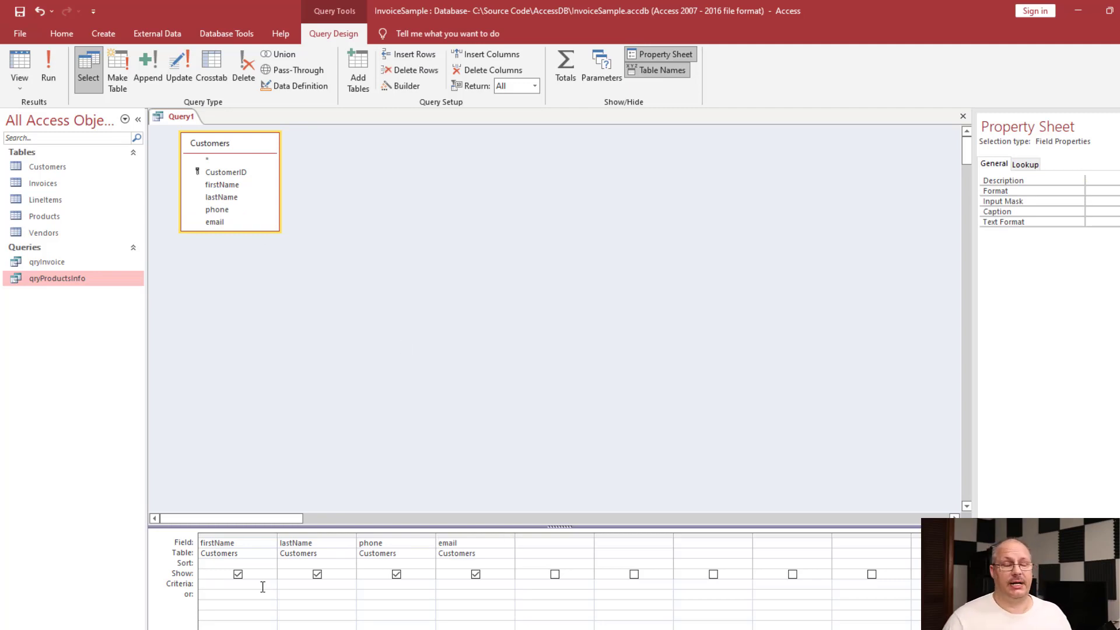
type("Lance")
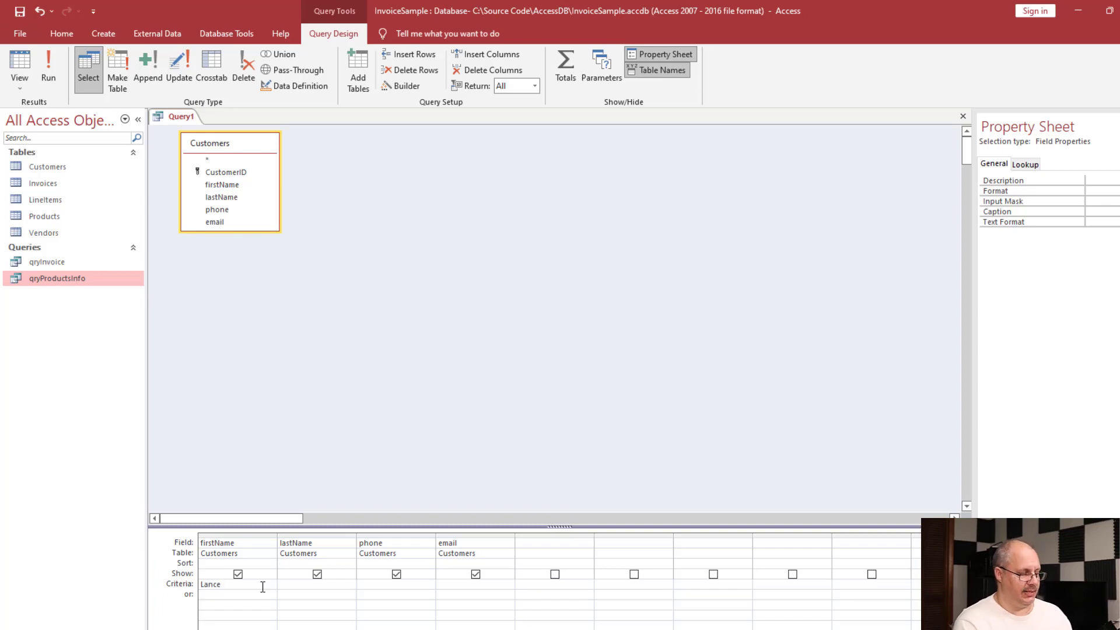
key("Return")
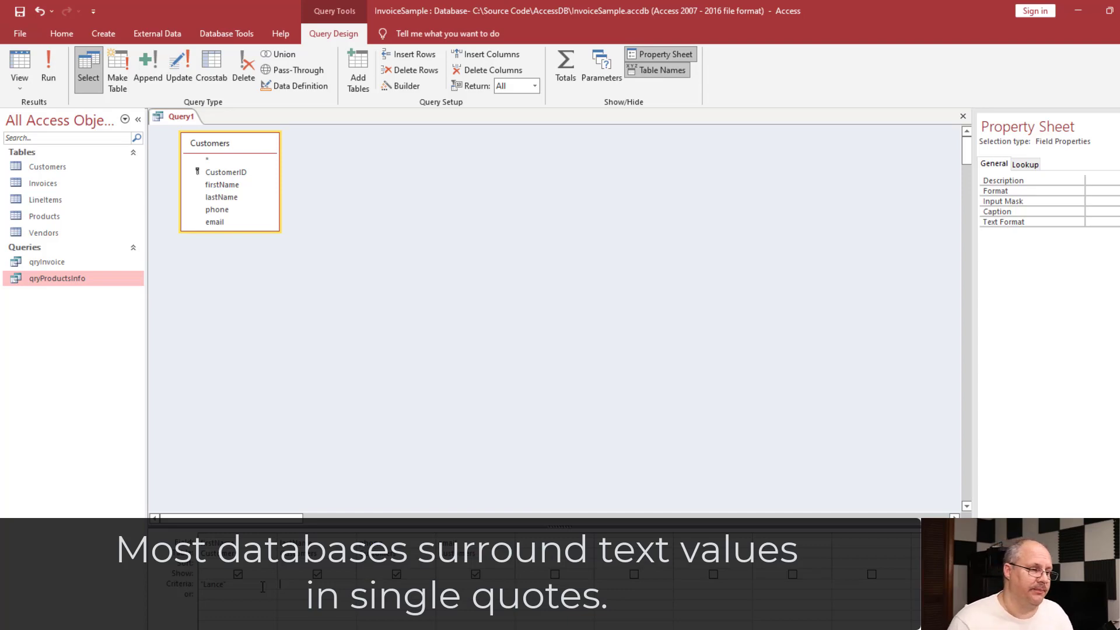
Step: View the single match, then prefix the first-name criterion with <> and rerun for two records
left_click(20, 64)
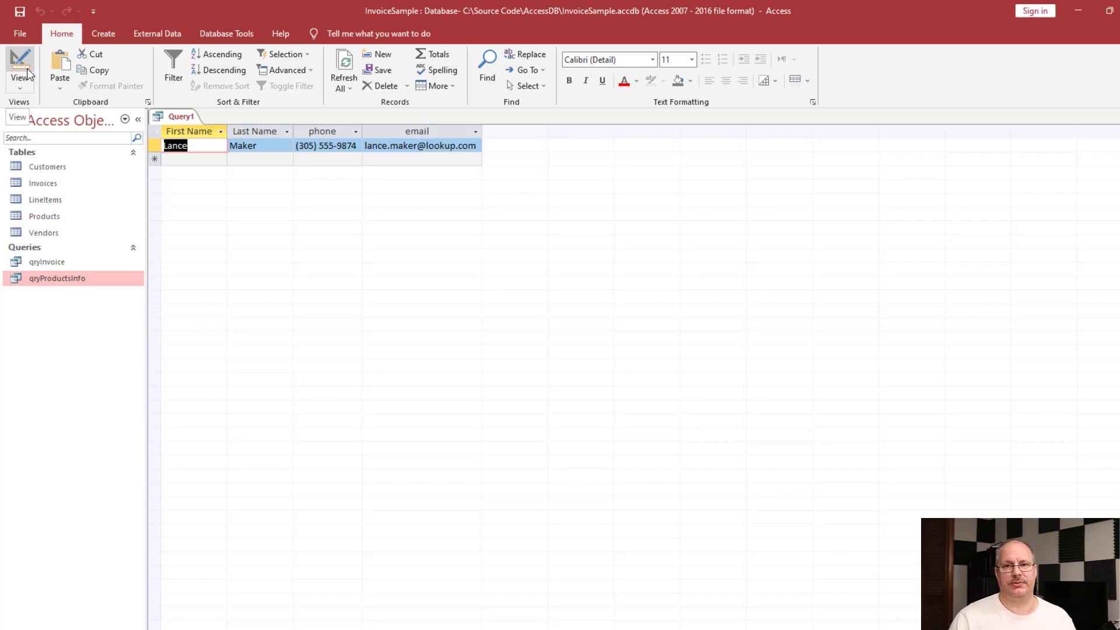
left_click(26, 69)
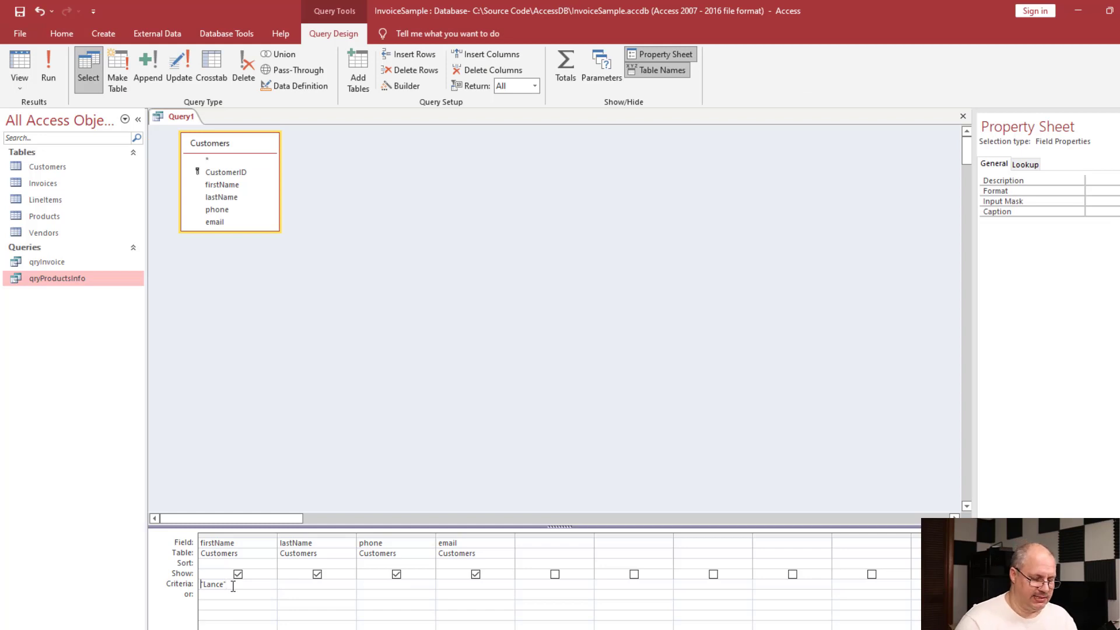
key("Home")
type("<>")
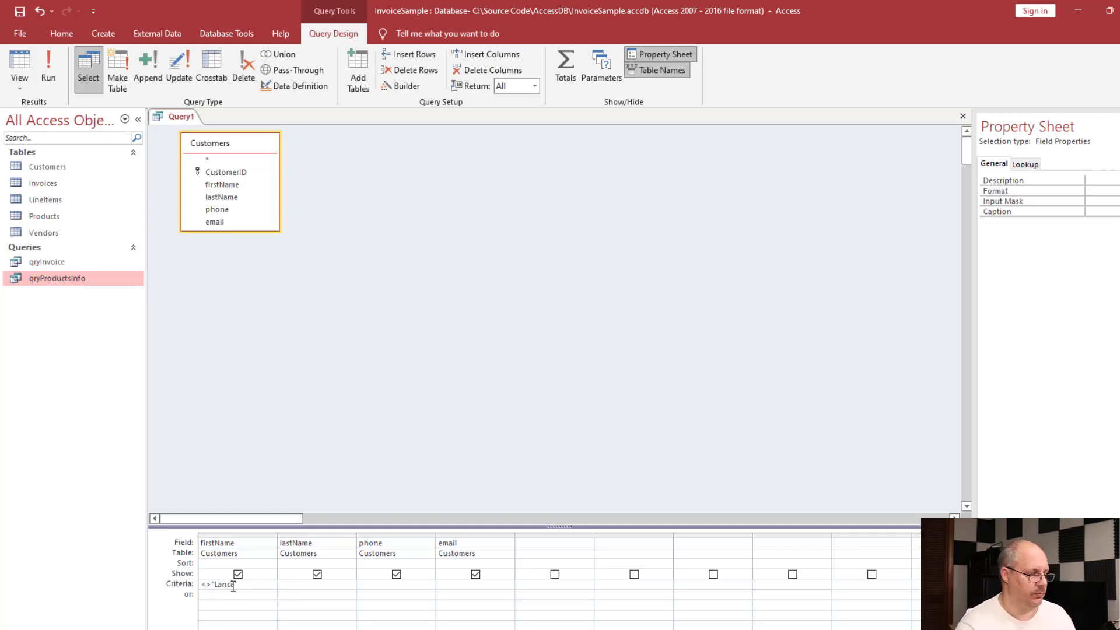
left_click(28, 74)
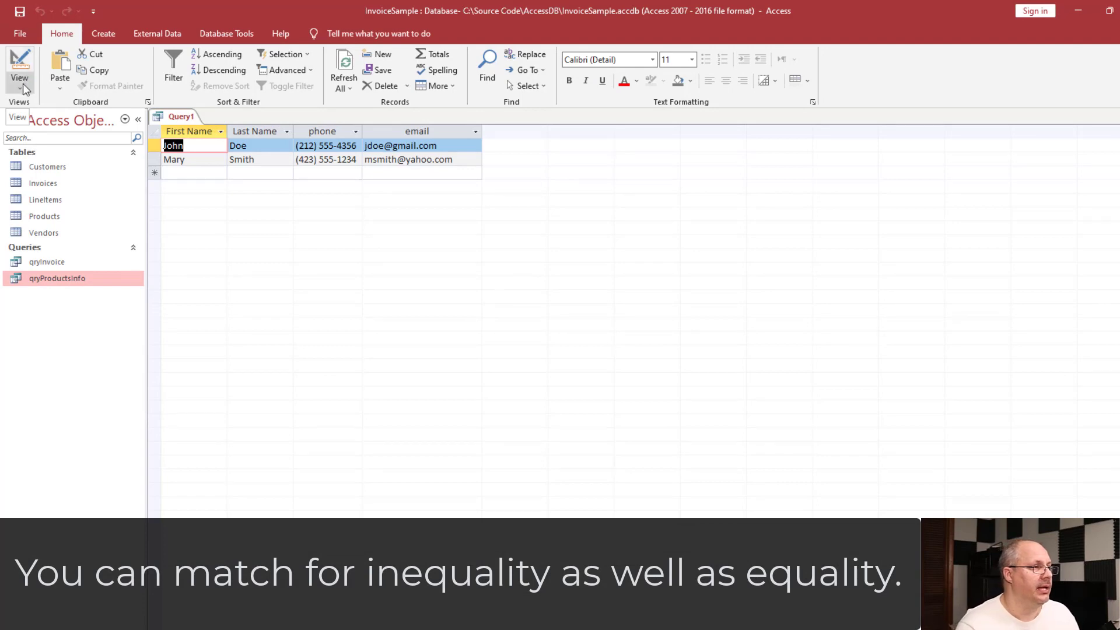
Step: View Query1's SQL statement with its WHERE clause, then return to Design View
left_click(21, 86)
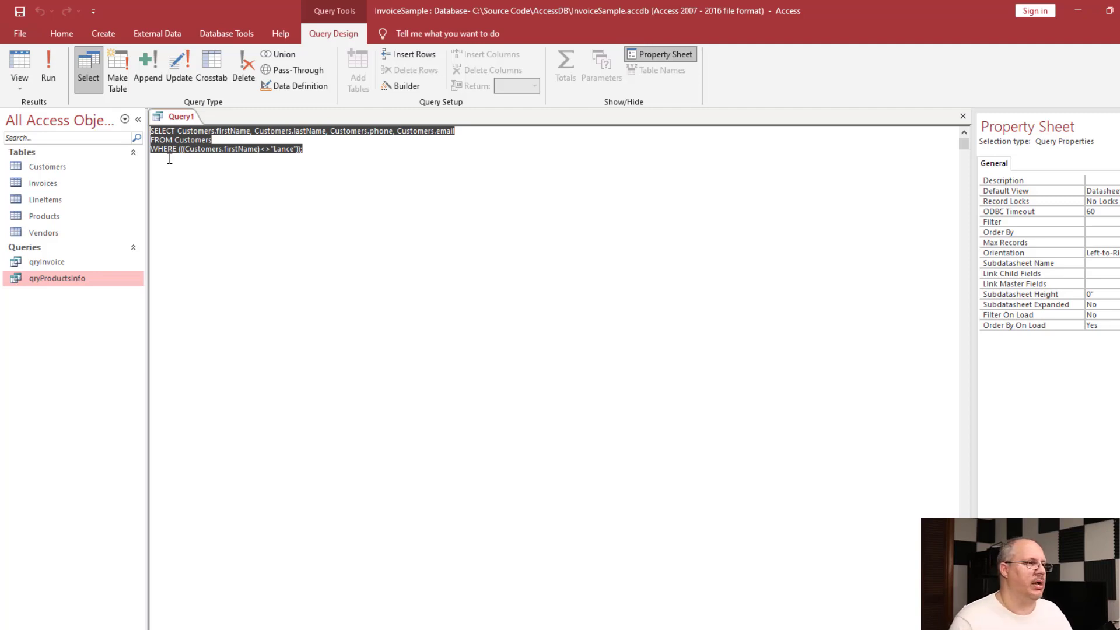
left_click(18, 89)
left_click(34, 169)
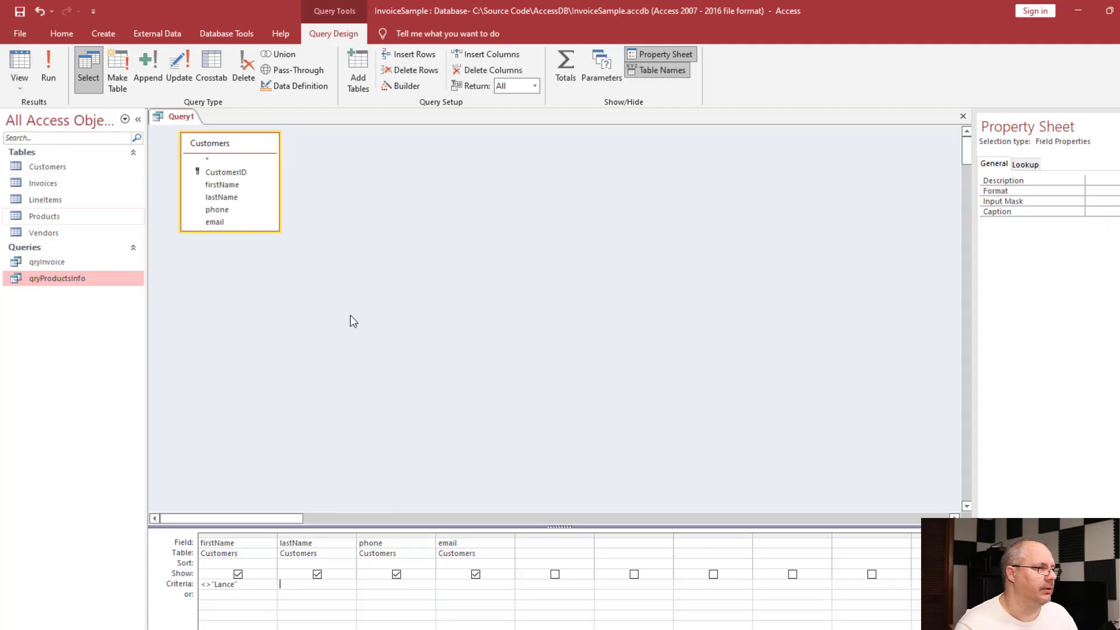
Step: Clear the first-name criterion and enter a customer's last name as the lastName criterion
double_click(206, 584)
key("shift+End")
key("Delete")
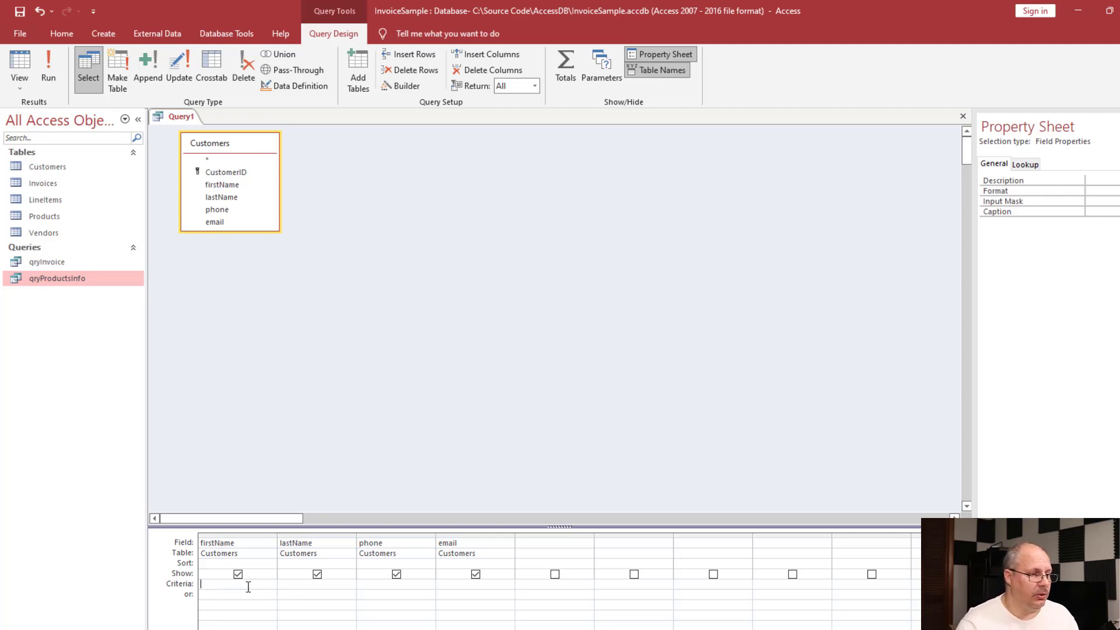
left_click(285, 586)
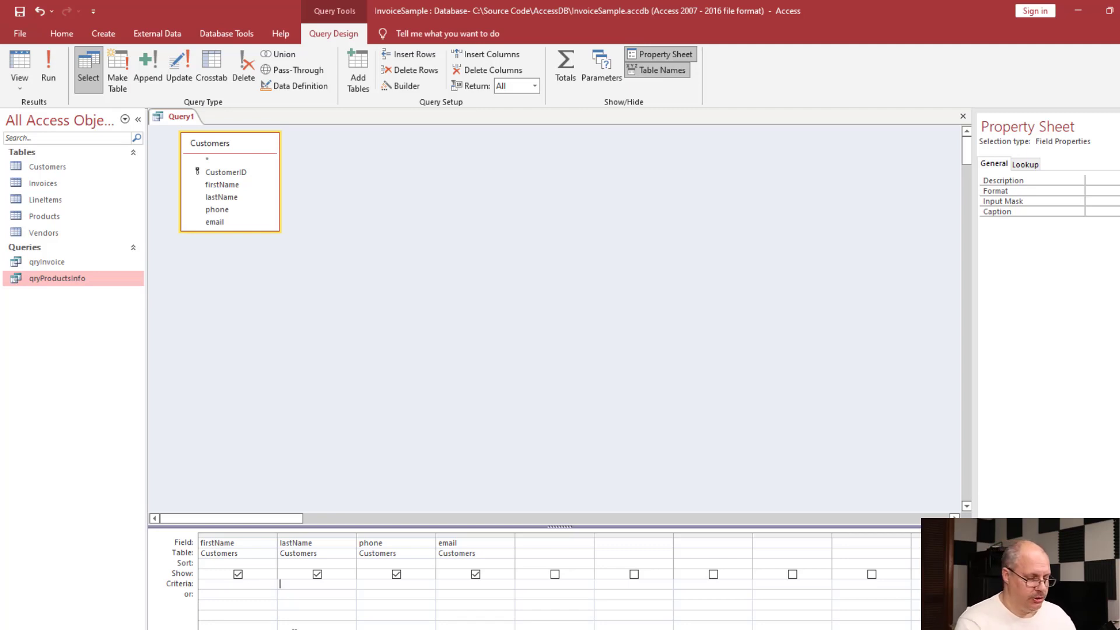
type("Smith")
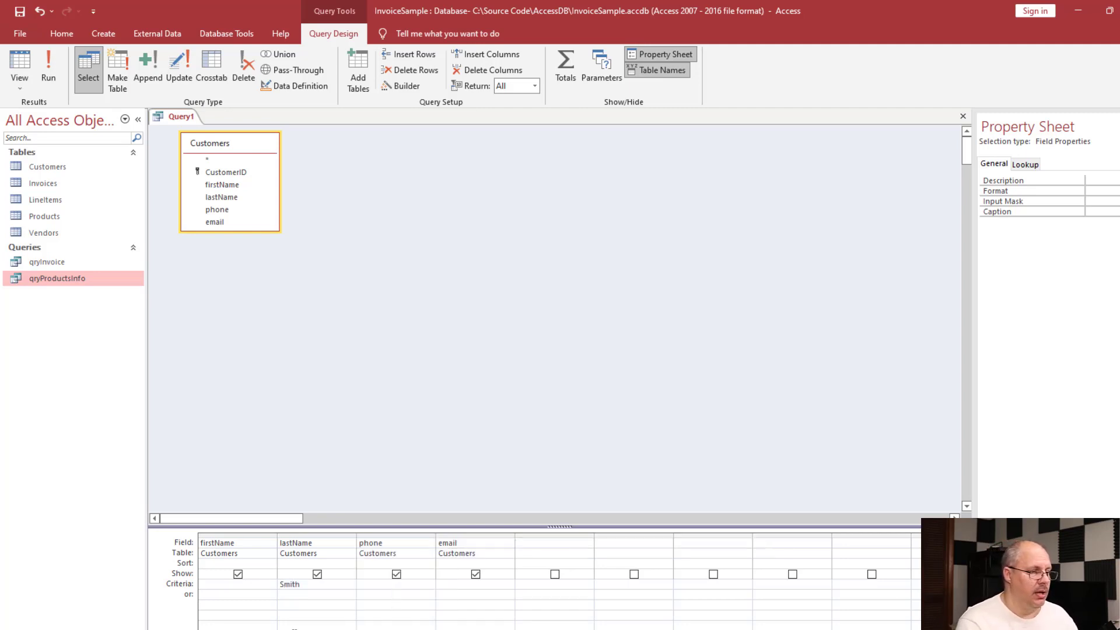
key("Tab")
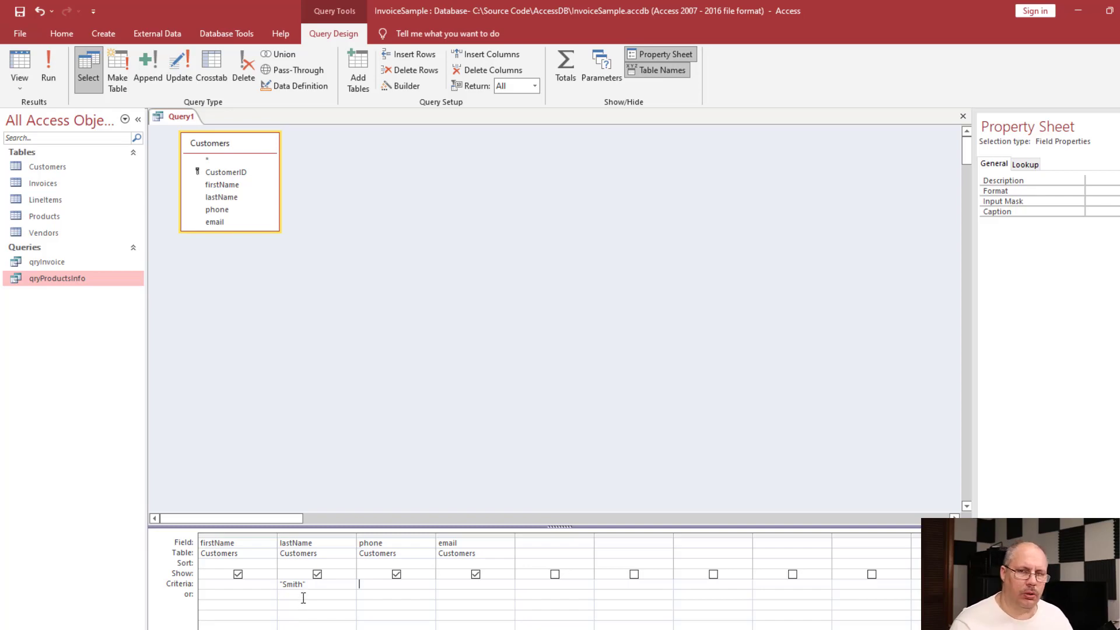
Step: Add a second last name on the lastName or row and run the query
left_click(304, 595)
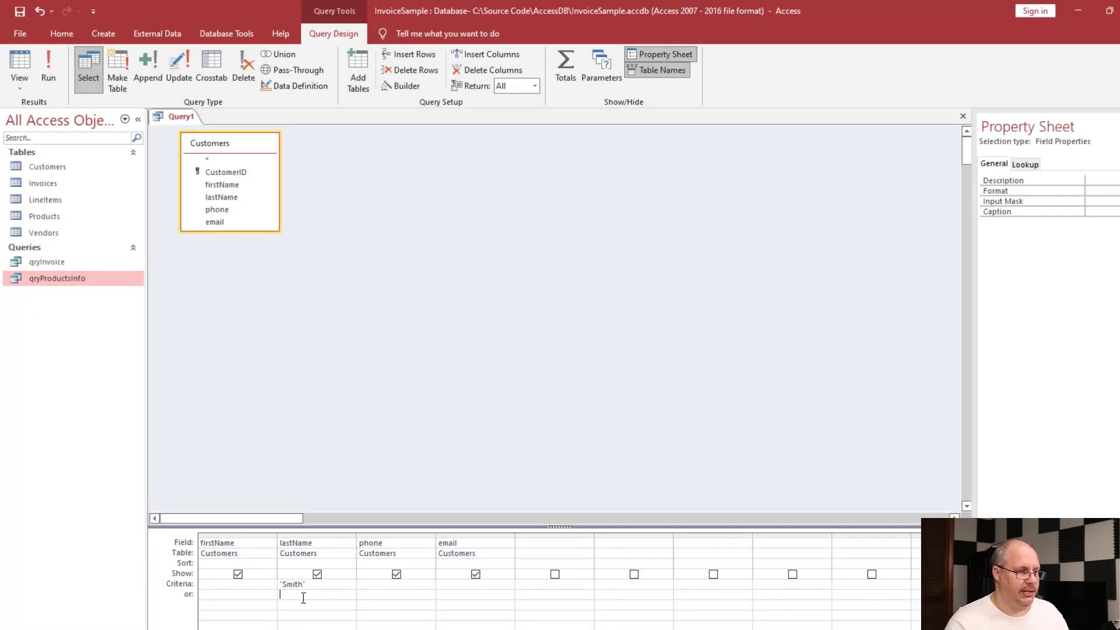
type("Maker")
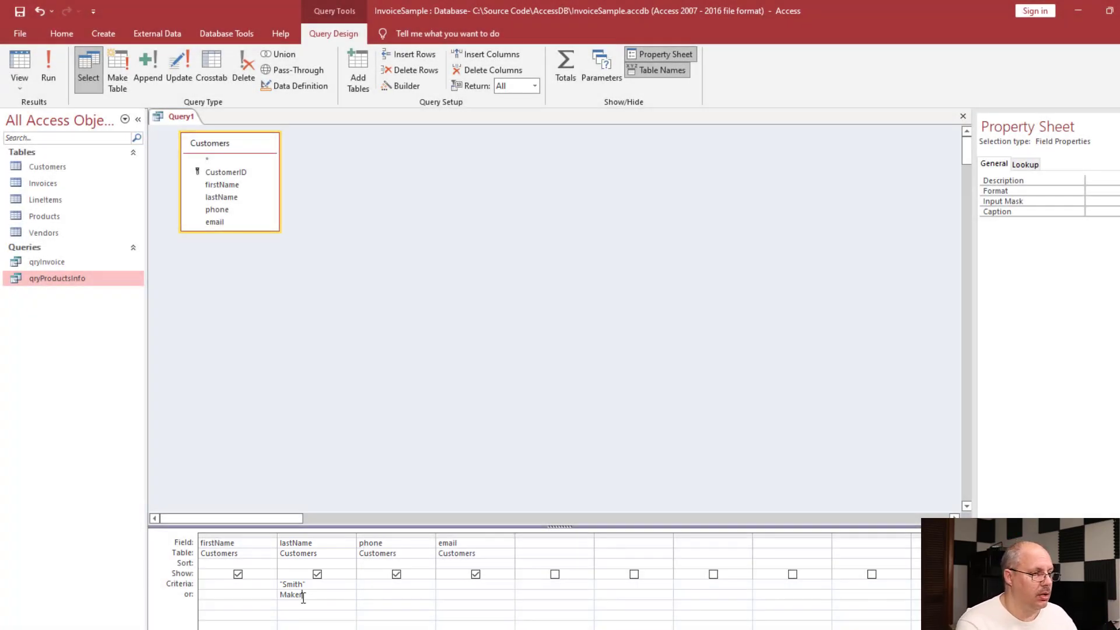
key("Tab")
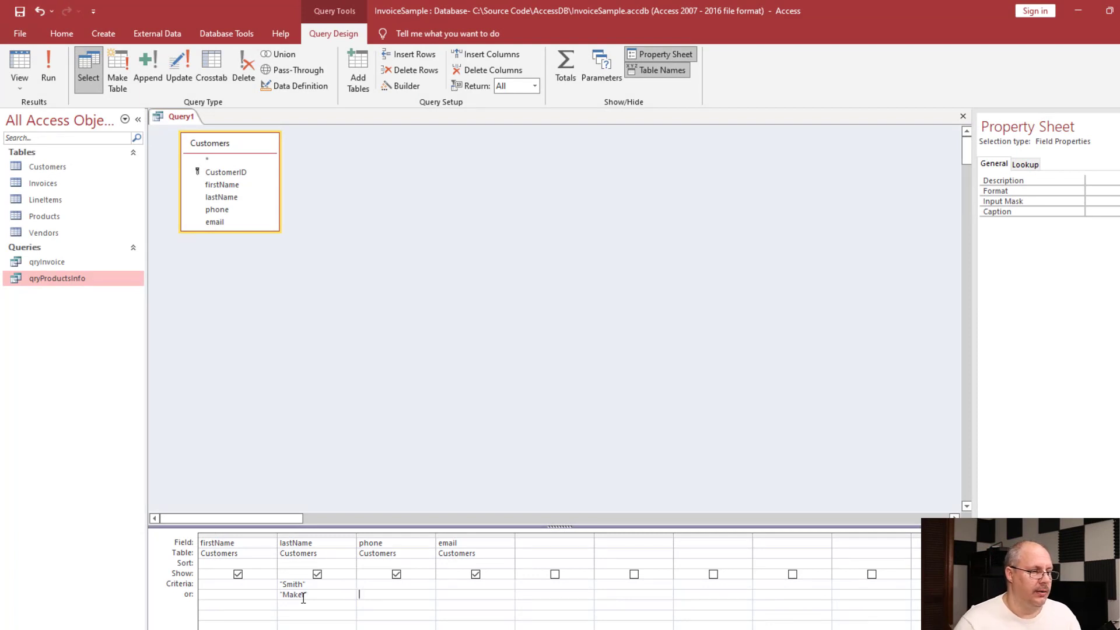
left_click(26, 65)
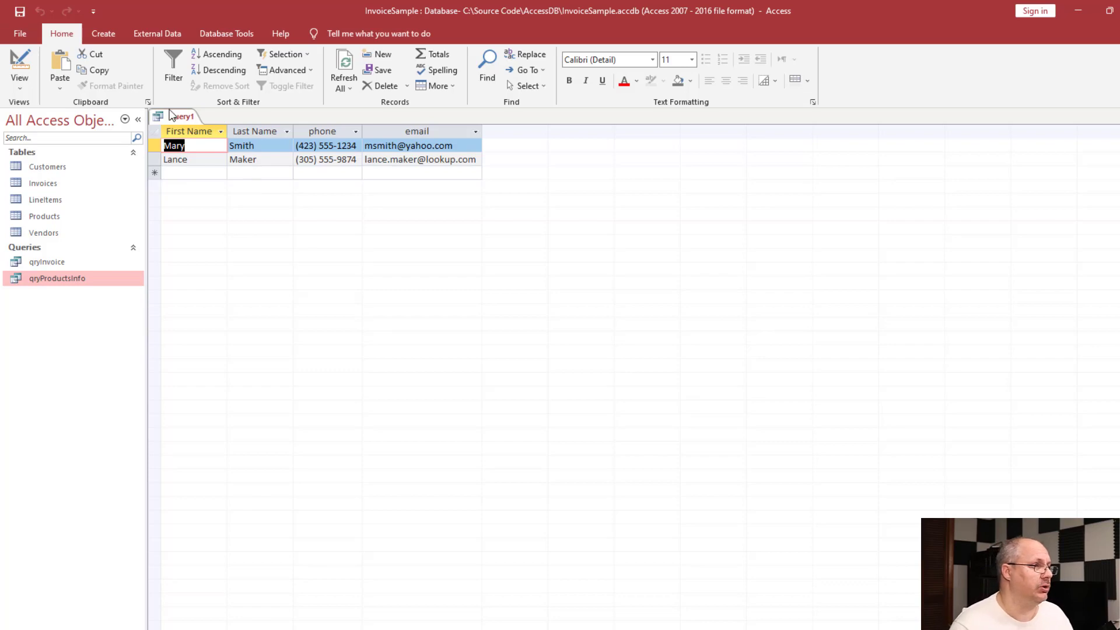
Step: Replace the last-name criterion with an exact phone criterion and run it, returning no records
left_click(22, 67)
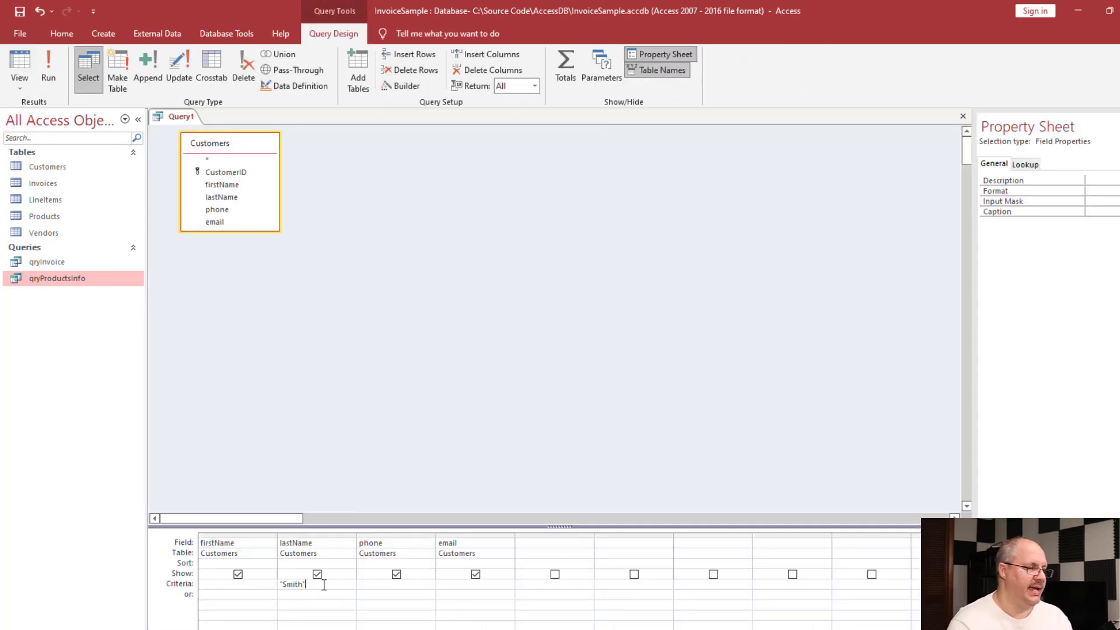
left_click_drag(324, 584, 262, 585)
key("Delete")
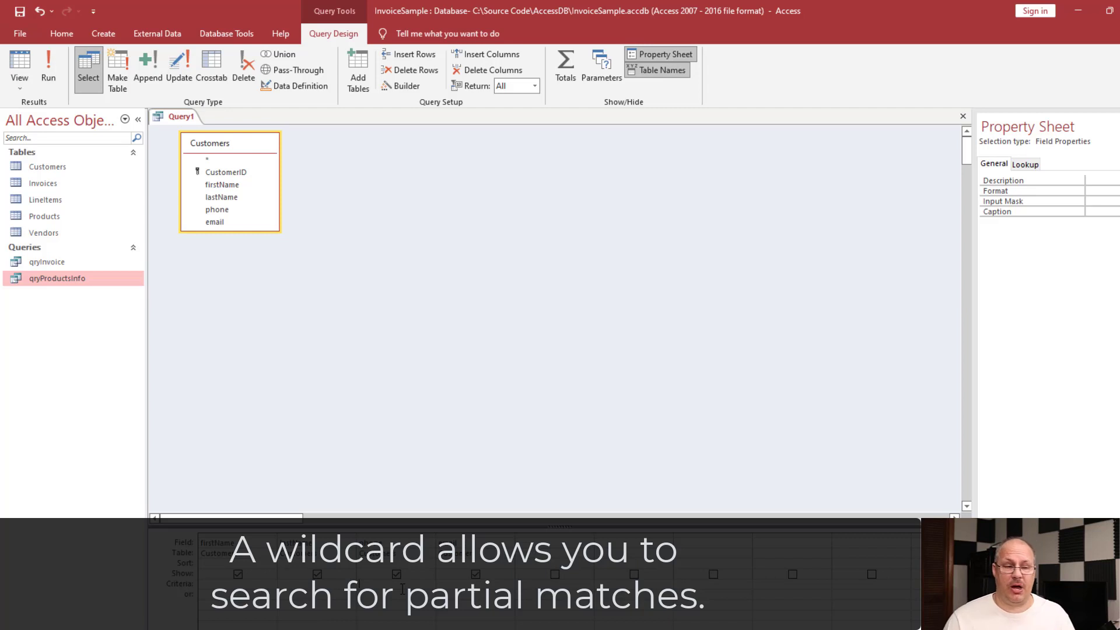
type("Jos")
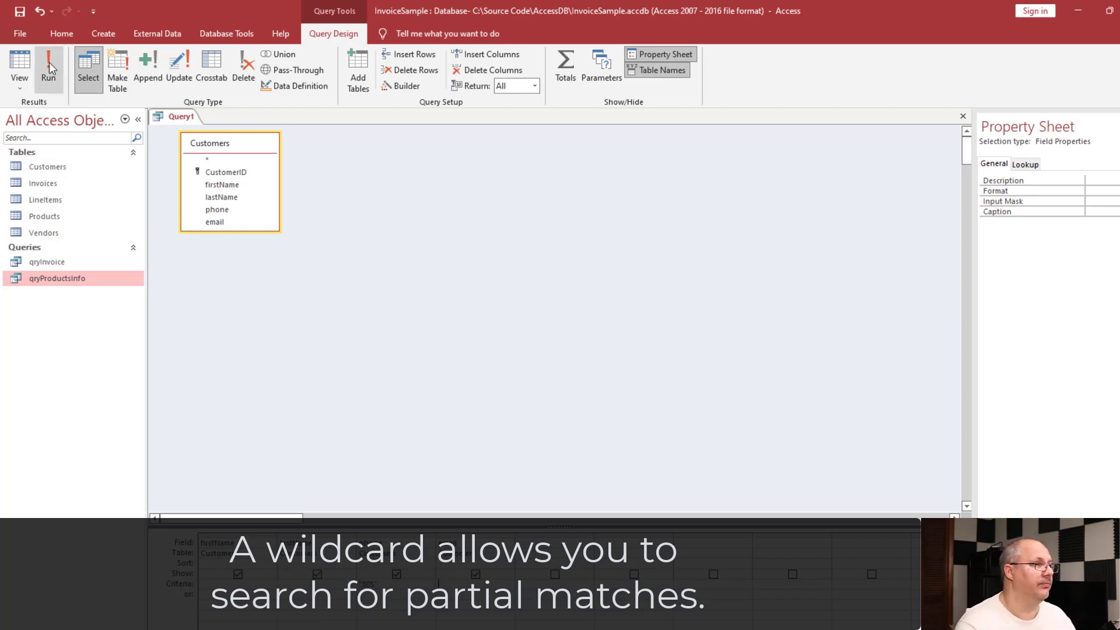
left_click(26, 62)
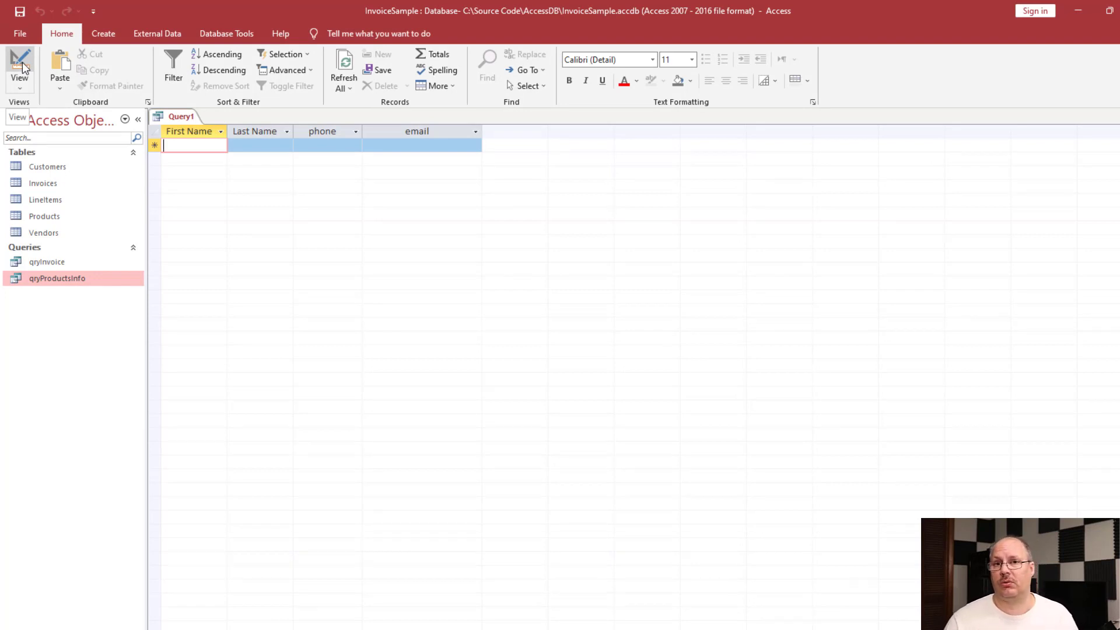
Step: Change the phone criterion to the wildcard 305* and run it to get one customer
left_click(21, 67)
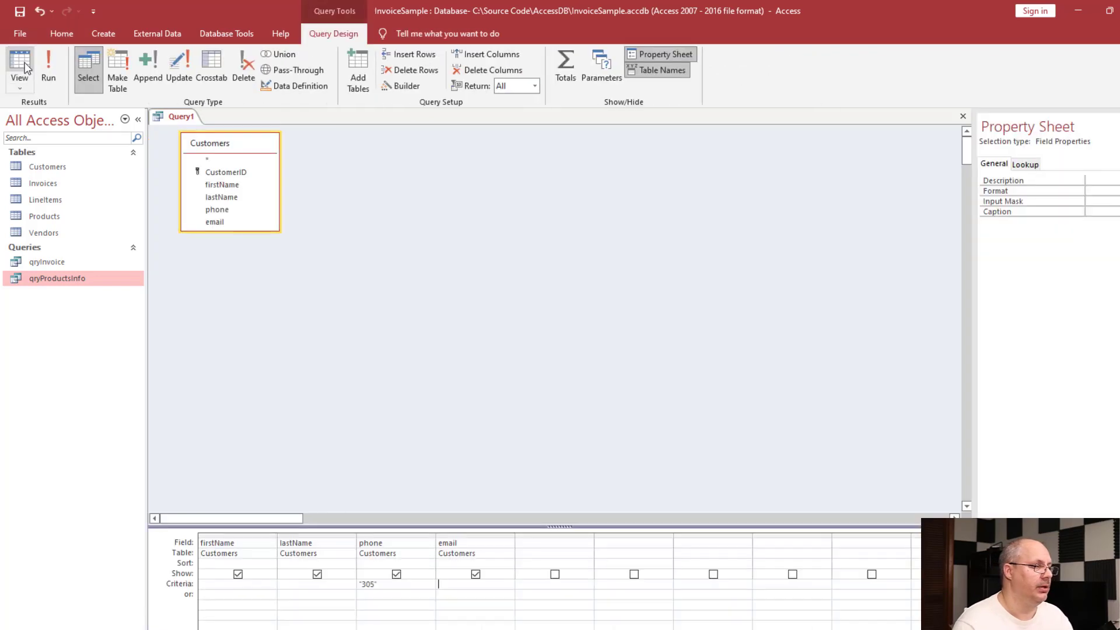
left_click(370, 585)
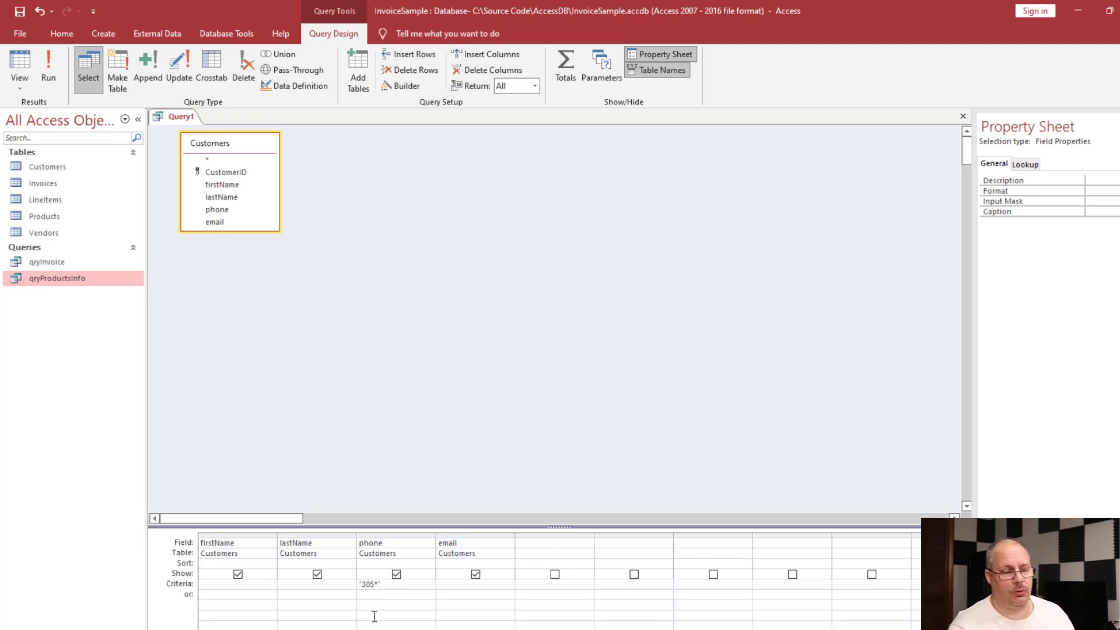
left_click(26, 75)
left_click(20, 65)
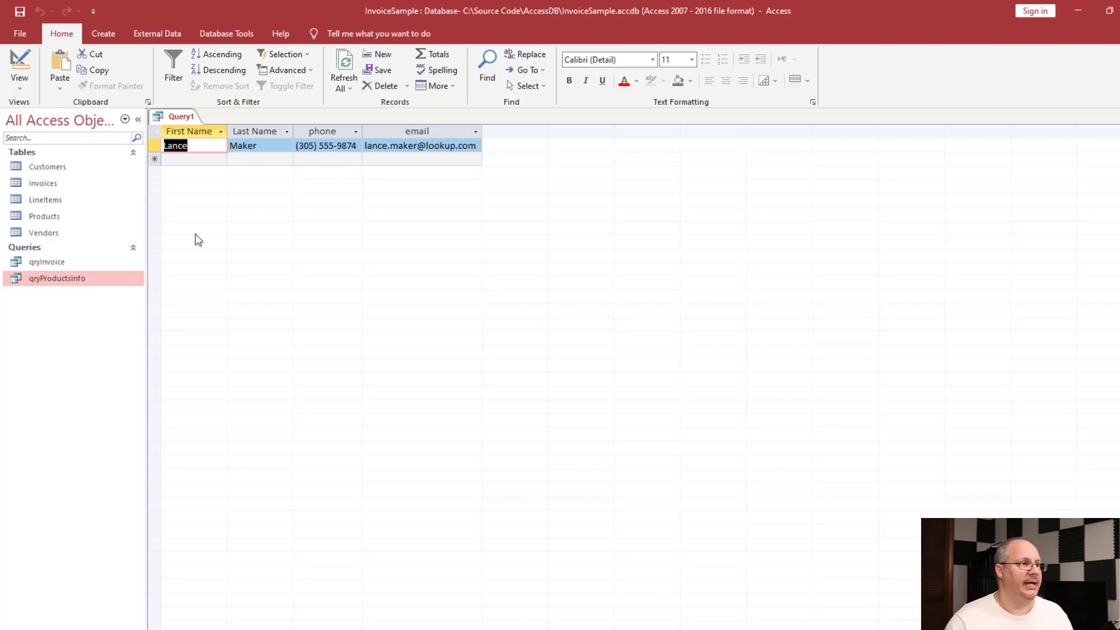
Step: Switch Query1 to SQL View showing the WHERE phone Like "305*" clause
left_click(19, 87)
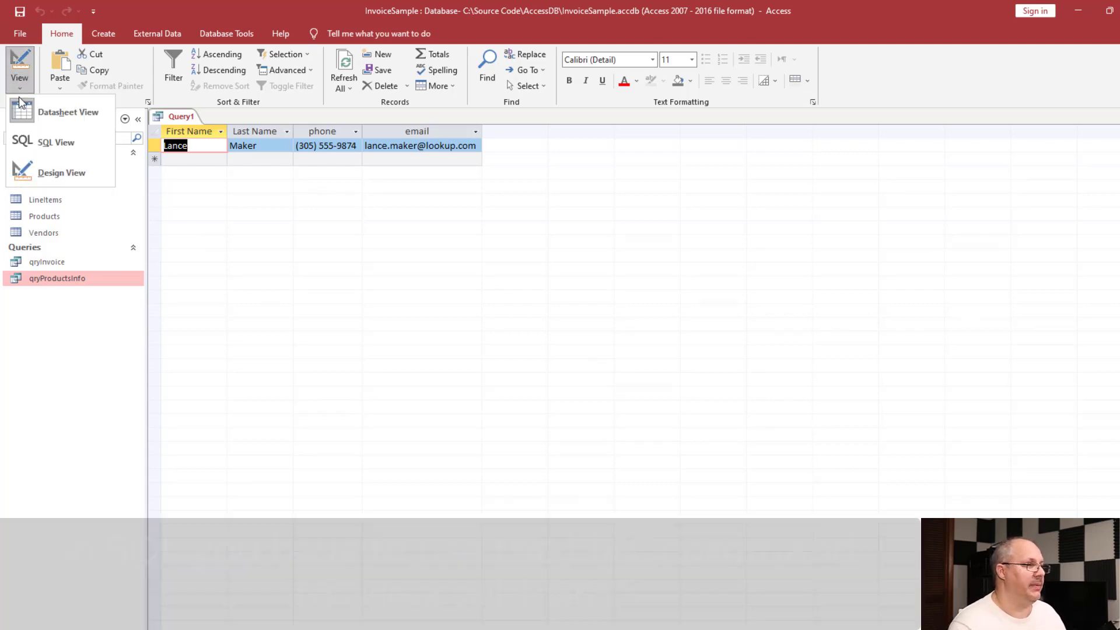
left_click(34, 142)
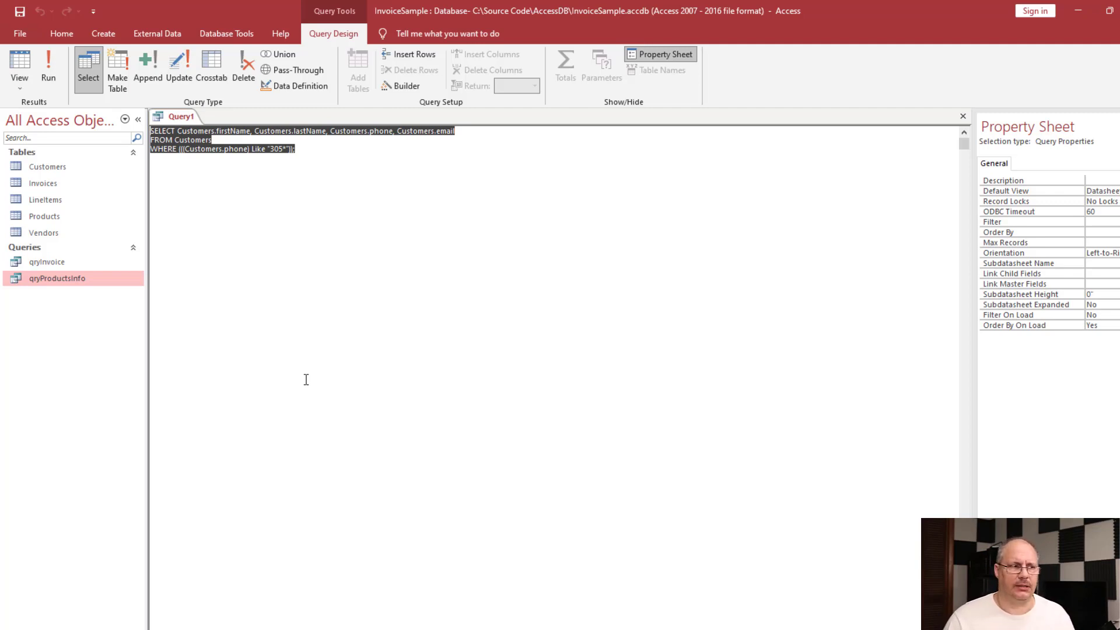
Step: Close Query1 and open the qryInvoice query showing its three invoice line items
left_click(962, 117)
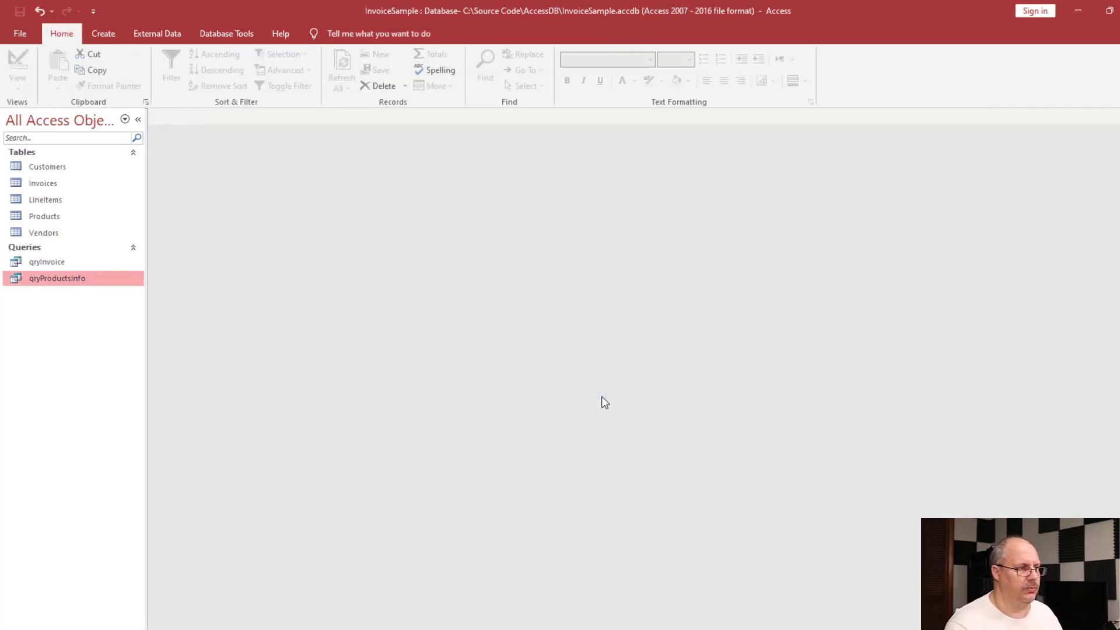
double_click(86, 262)
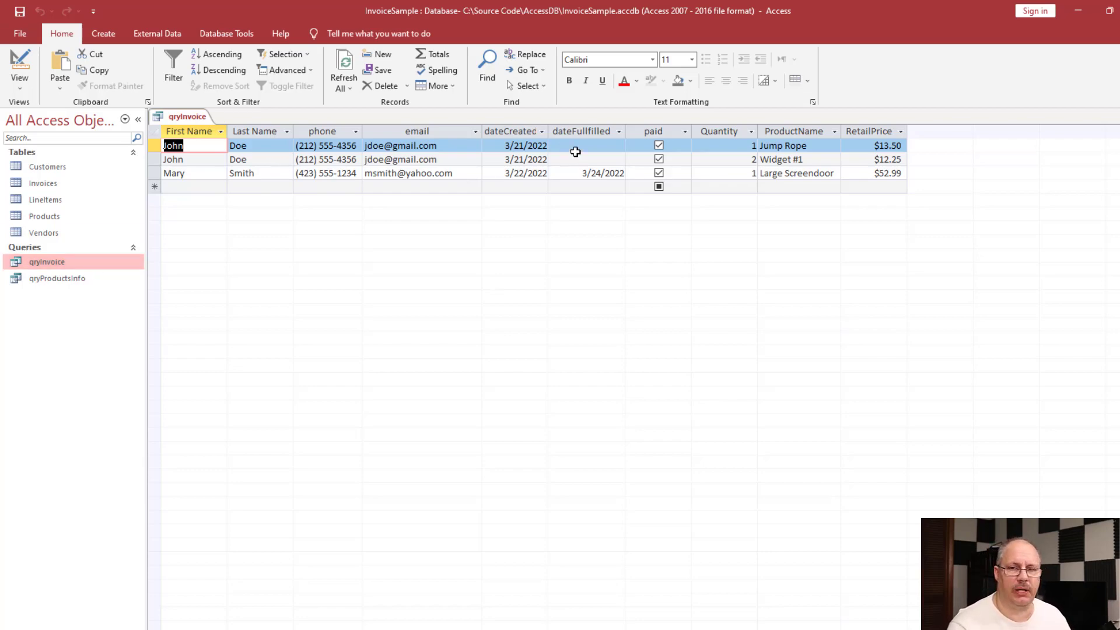
Step: Add an Is Null criterion on dateFullfilled and run qryInvoice, leaving Jump Rope and Widget #1
left_click(21, 63)
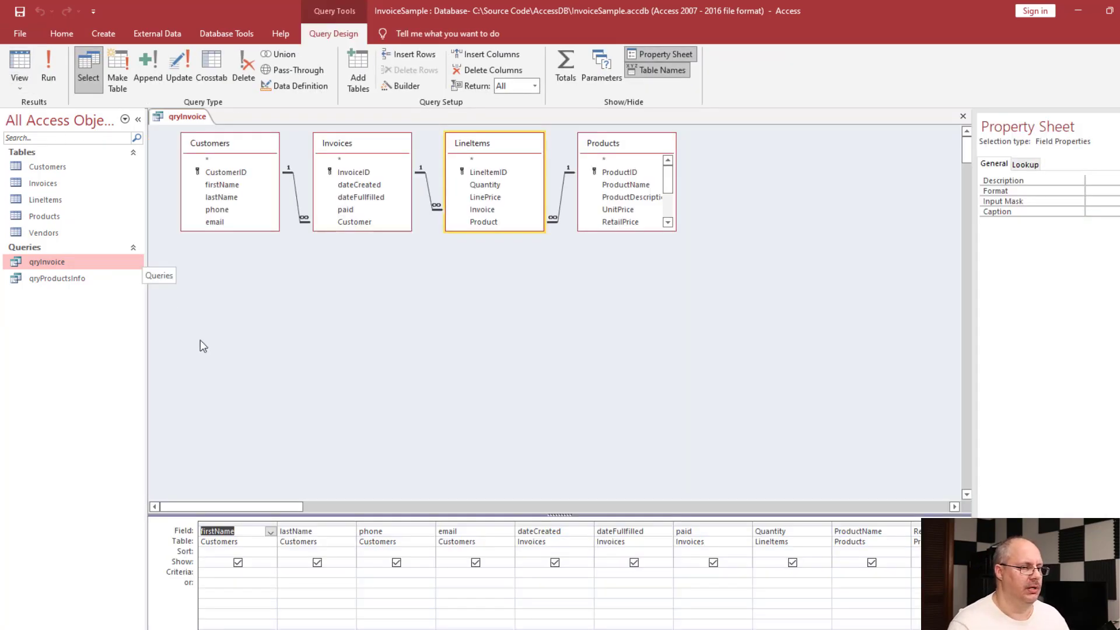
left_click(615, 572)
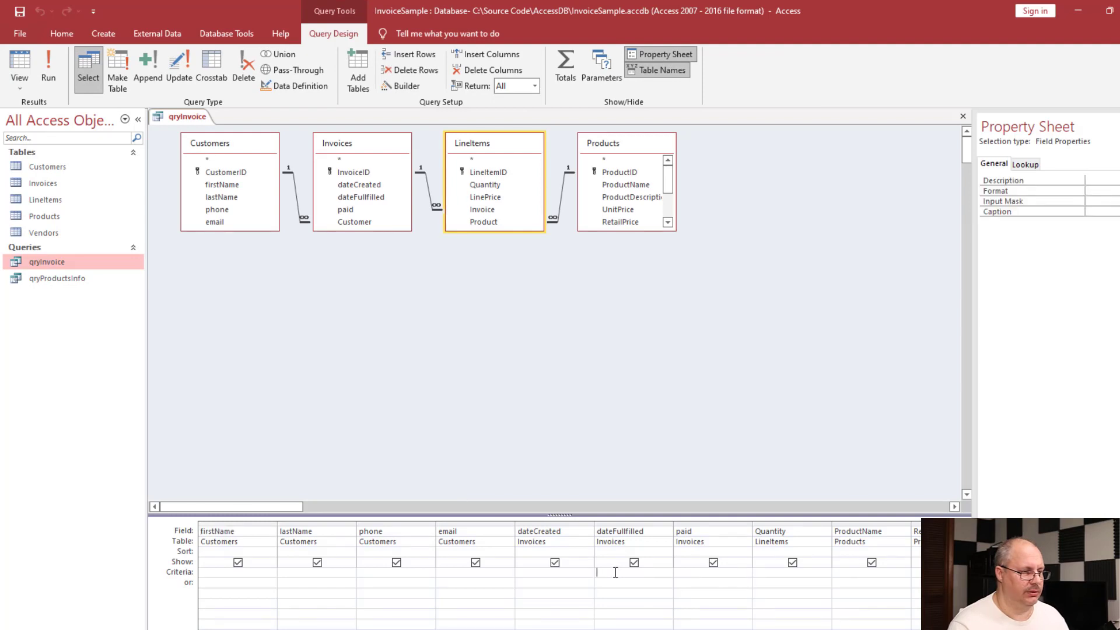
type("Is Null")
key("Tab")
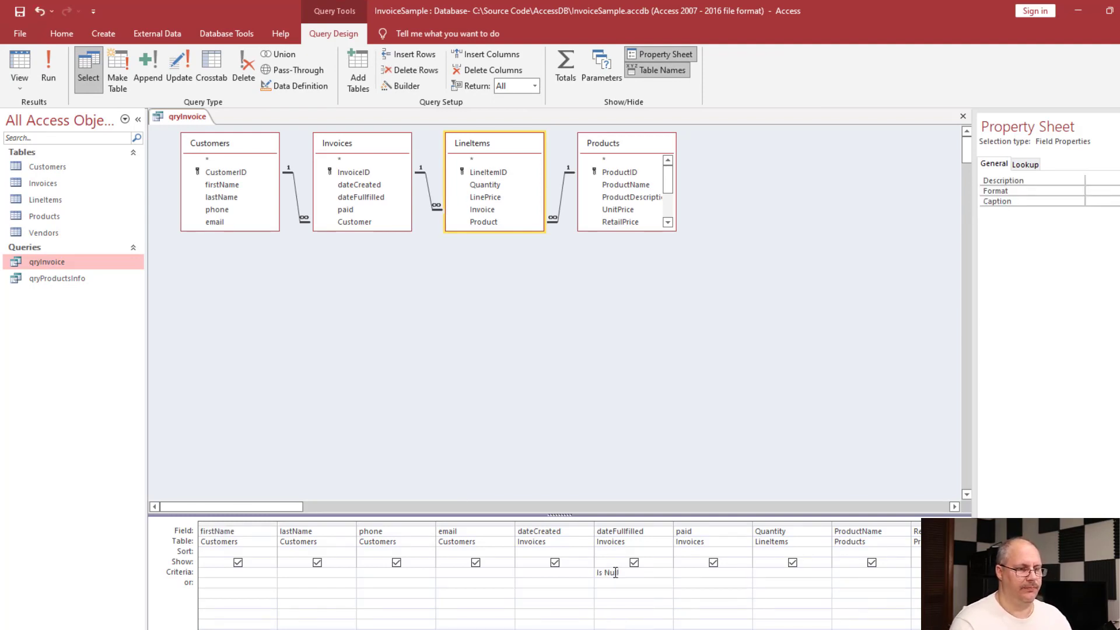
left_click(26, 65)
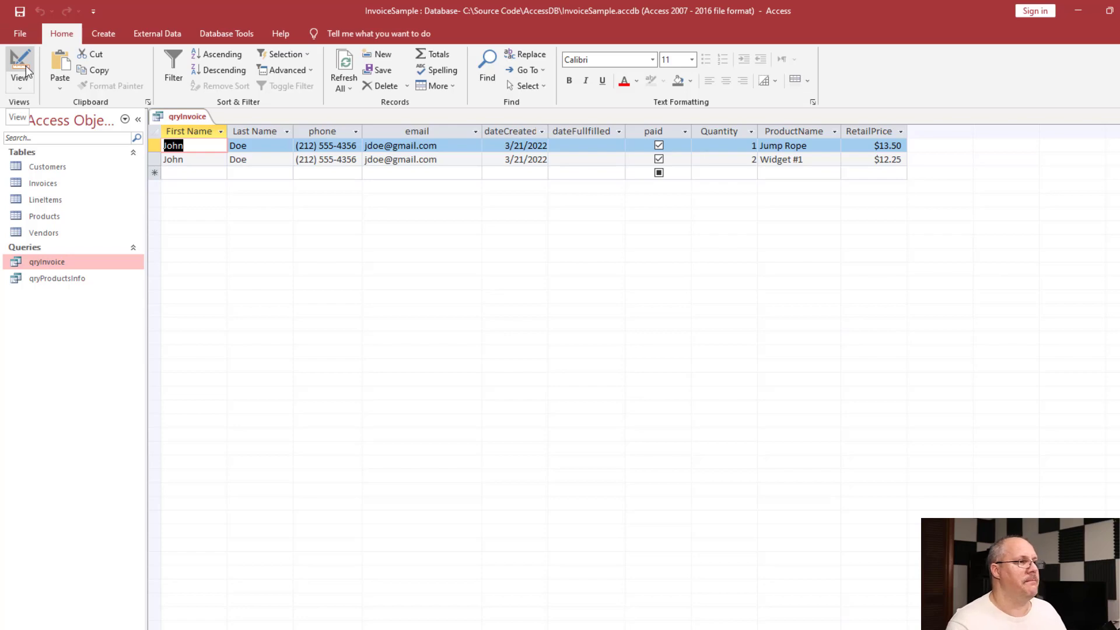
Step: Change the dateFullfilled criterion to Is Not Null and rerun qryInvoice to list the Large Screendoor row
left_click(20, 64)
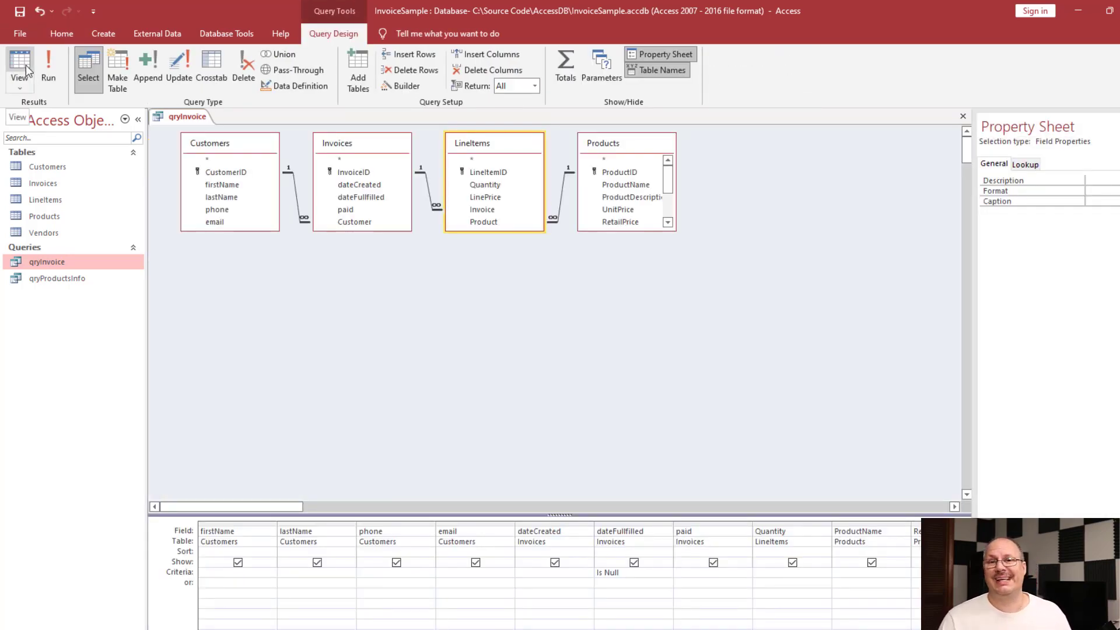
left_click(604, 573)
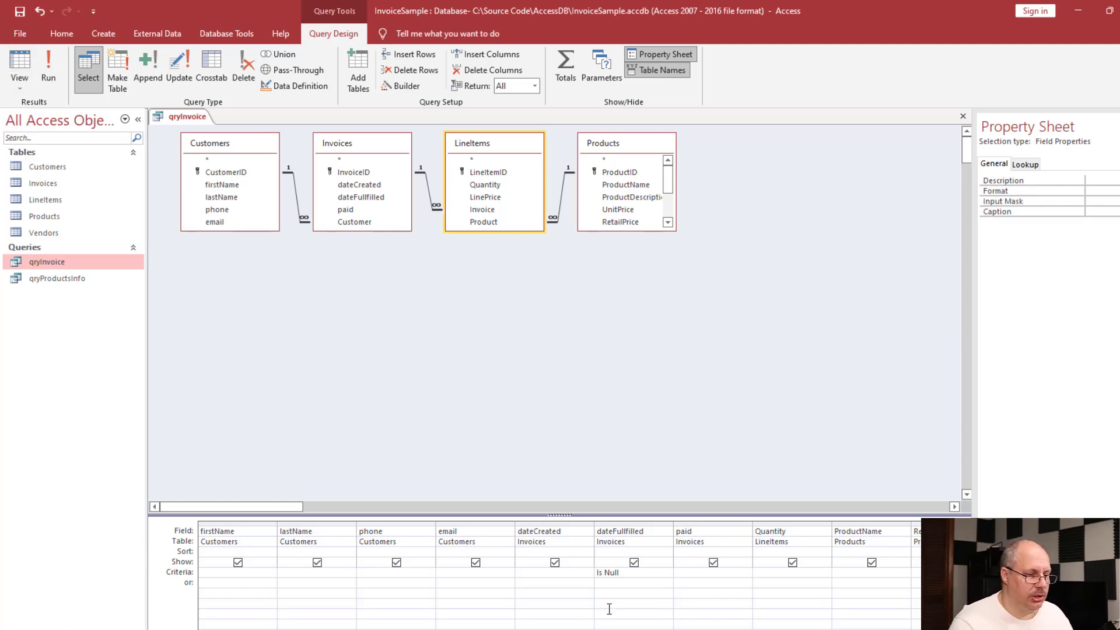
type("Not")
key("Tab")
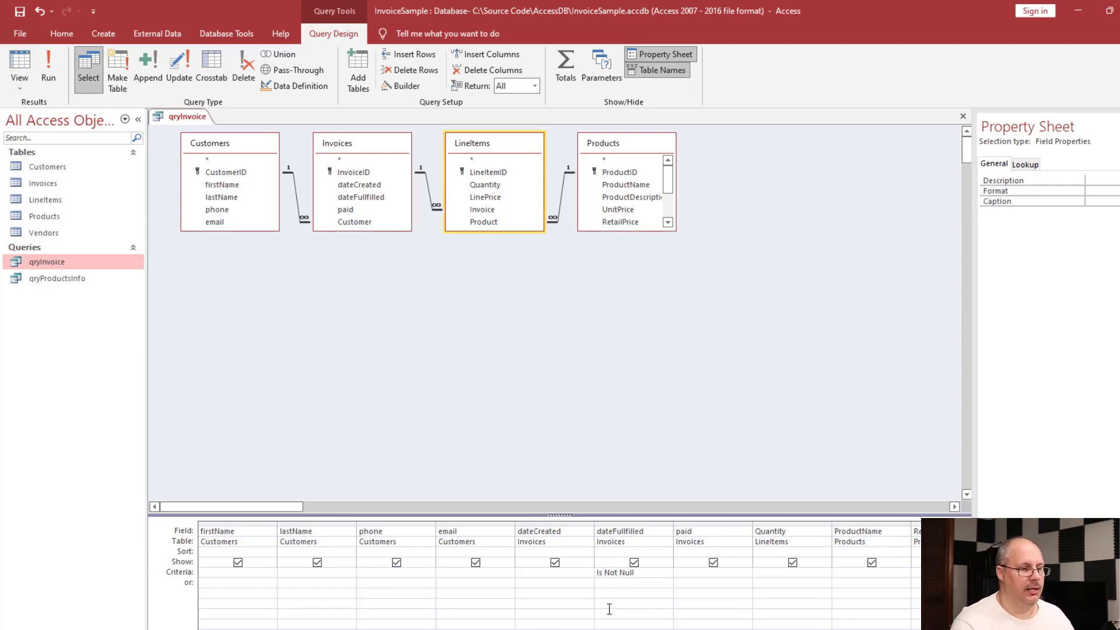
left_click(19, 66)
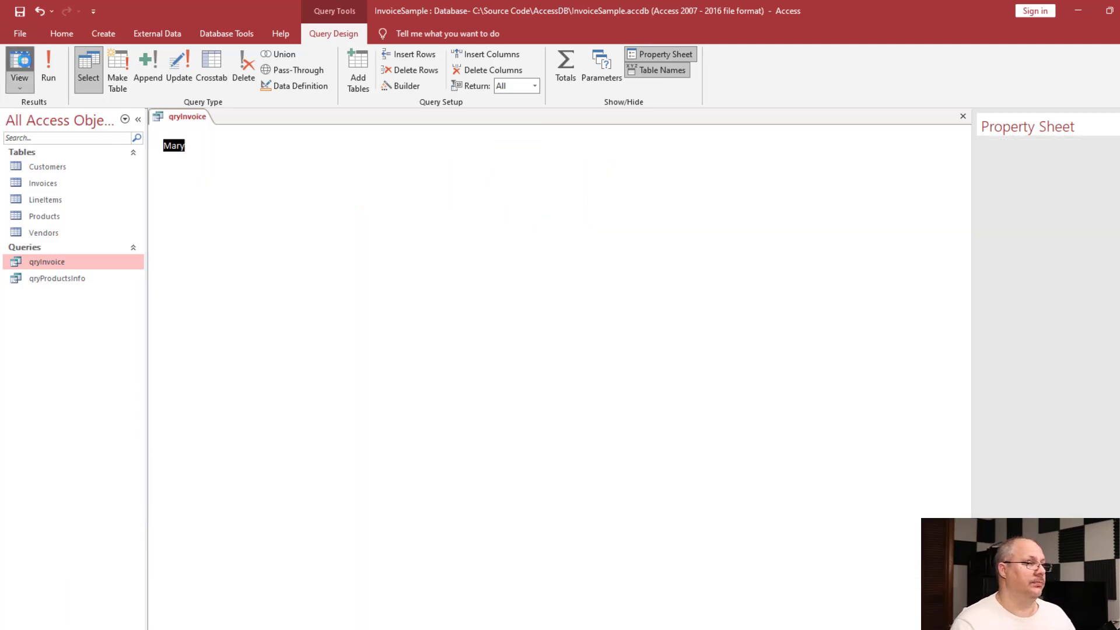